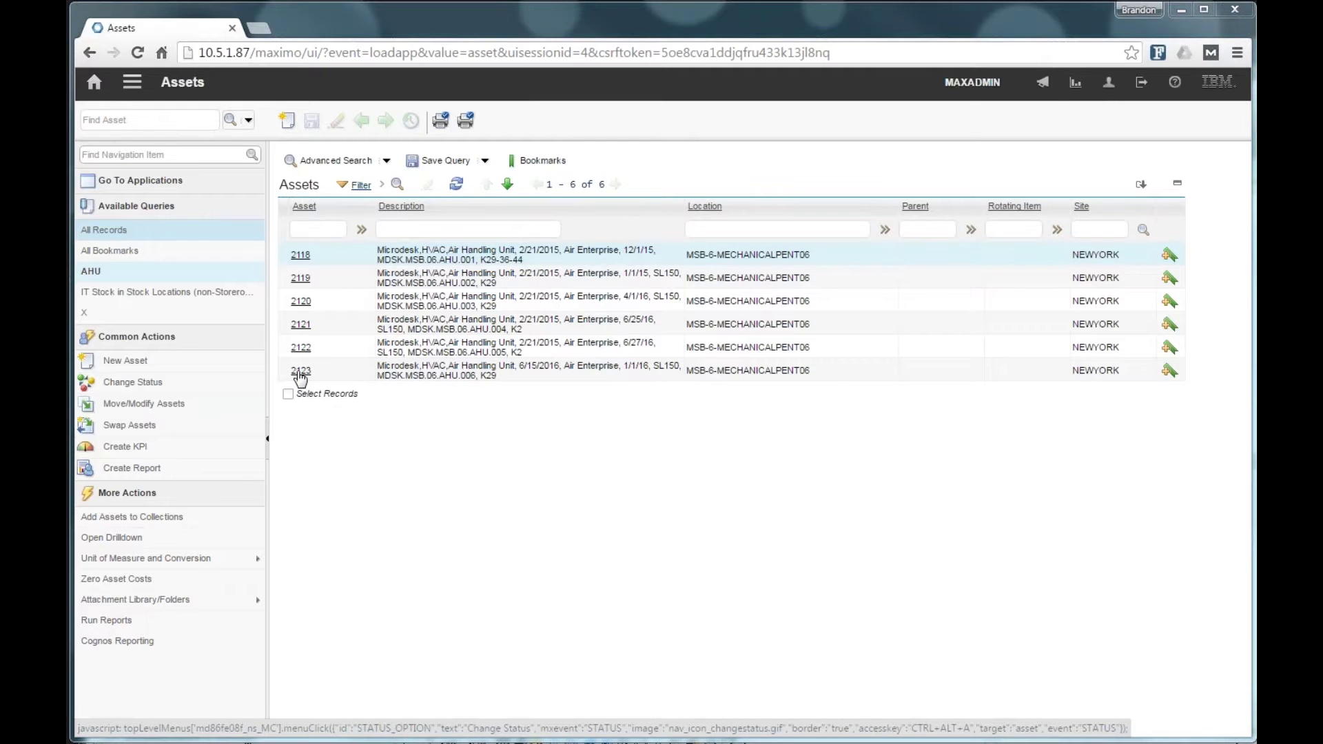
Open asset 2123's record and view its attached Trane air handler catalog PDF.
{"action": "left_click", "coordinate": [300, 372]}
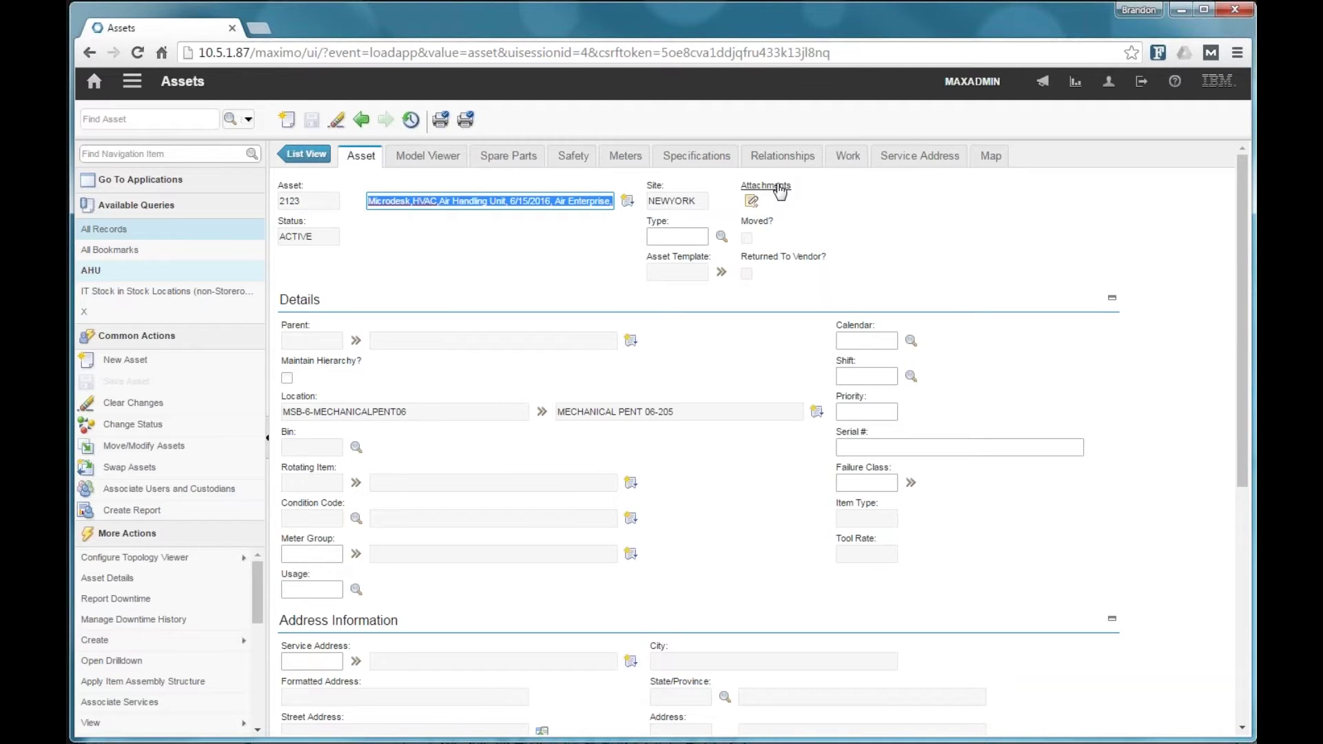
{"action": "left_click", "coordinate": [779, 192]}
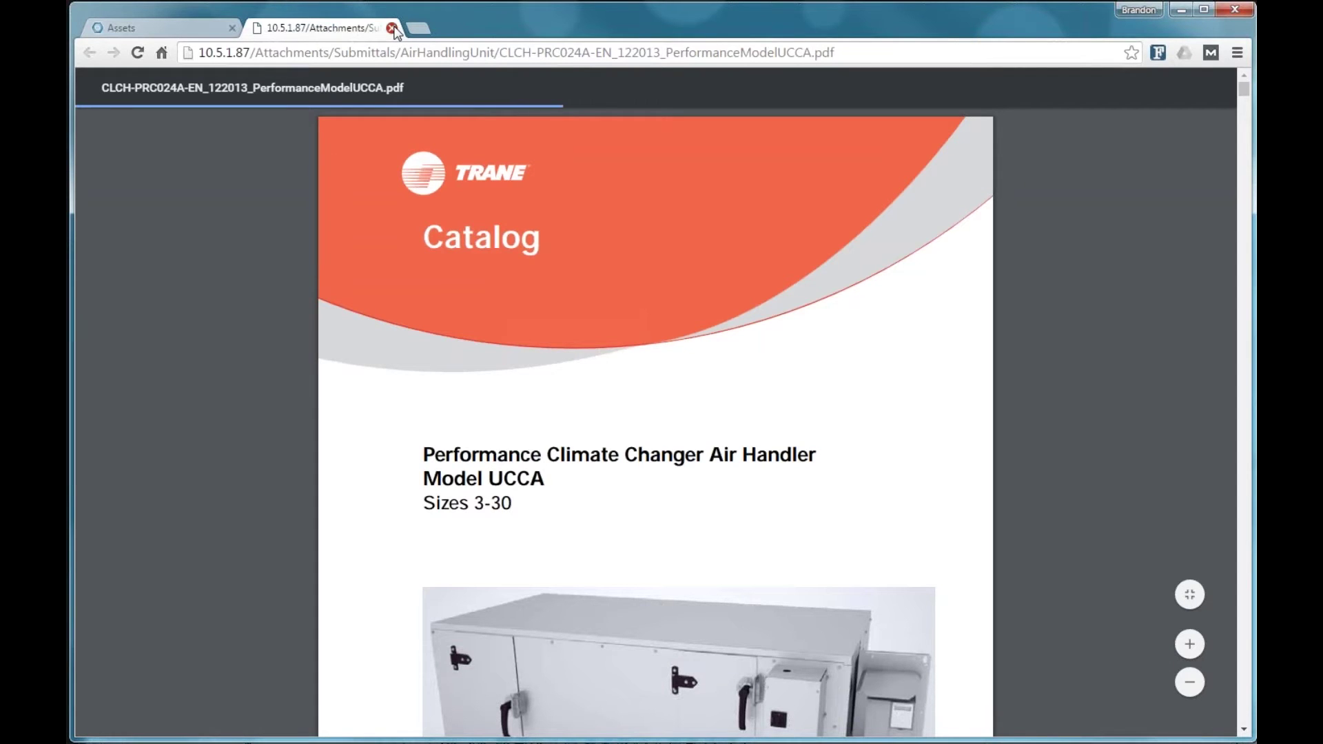
Close the Trane catalog PDF tab and dismiss the attachments list.
{"action": "left_click", "coordinate": [392, 28]}
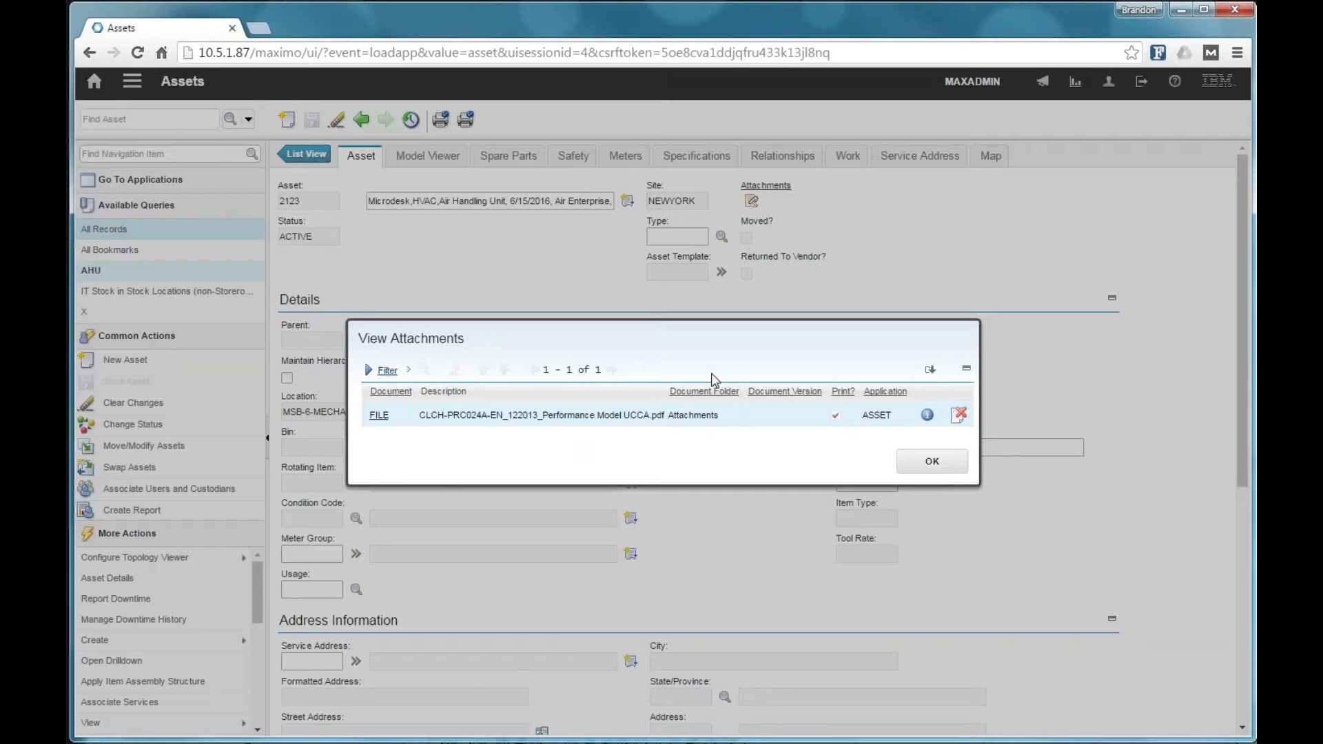
{"action": "left_click", "coordinate": [932, 461]}
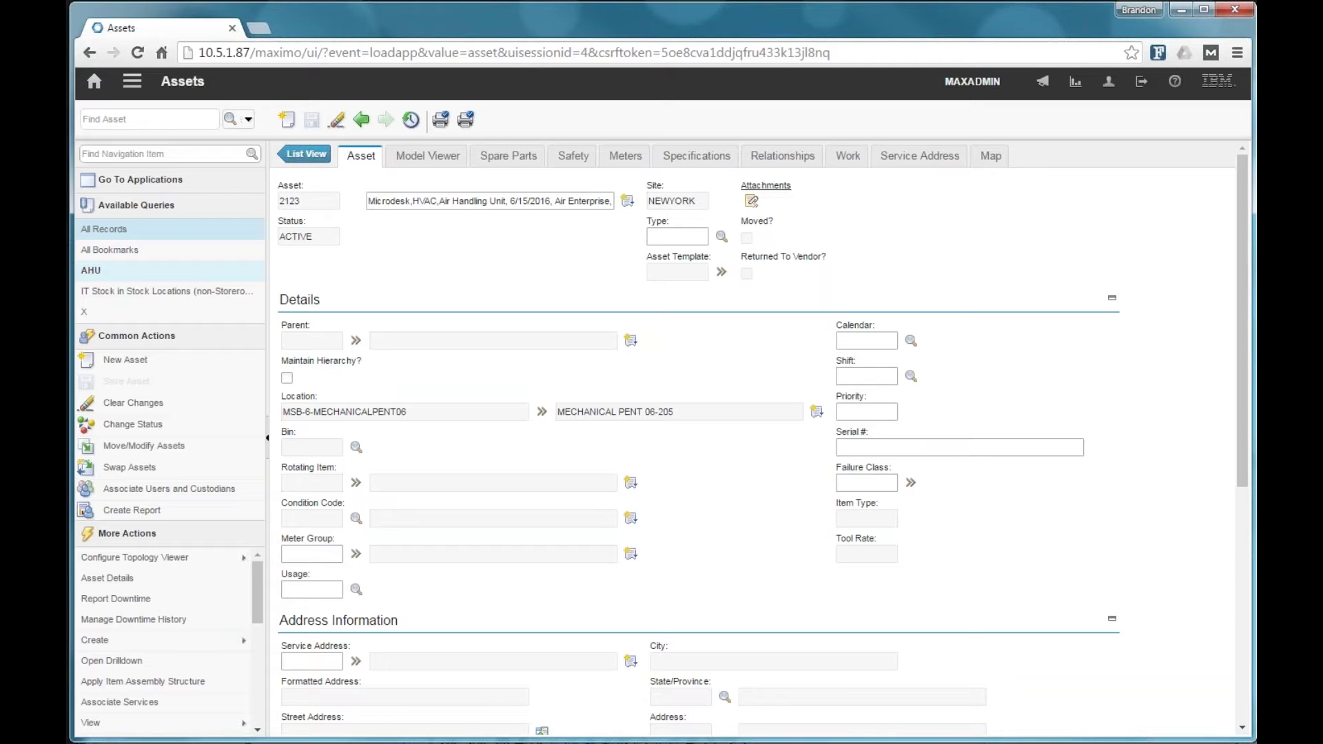
{"action": "left_click", "coordinate": [544, 412]}
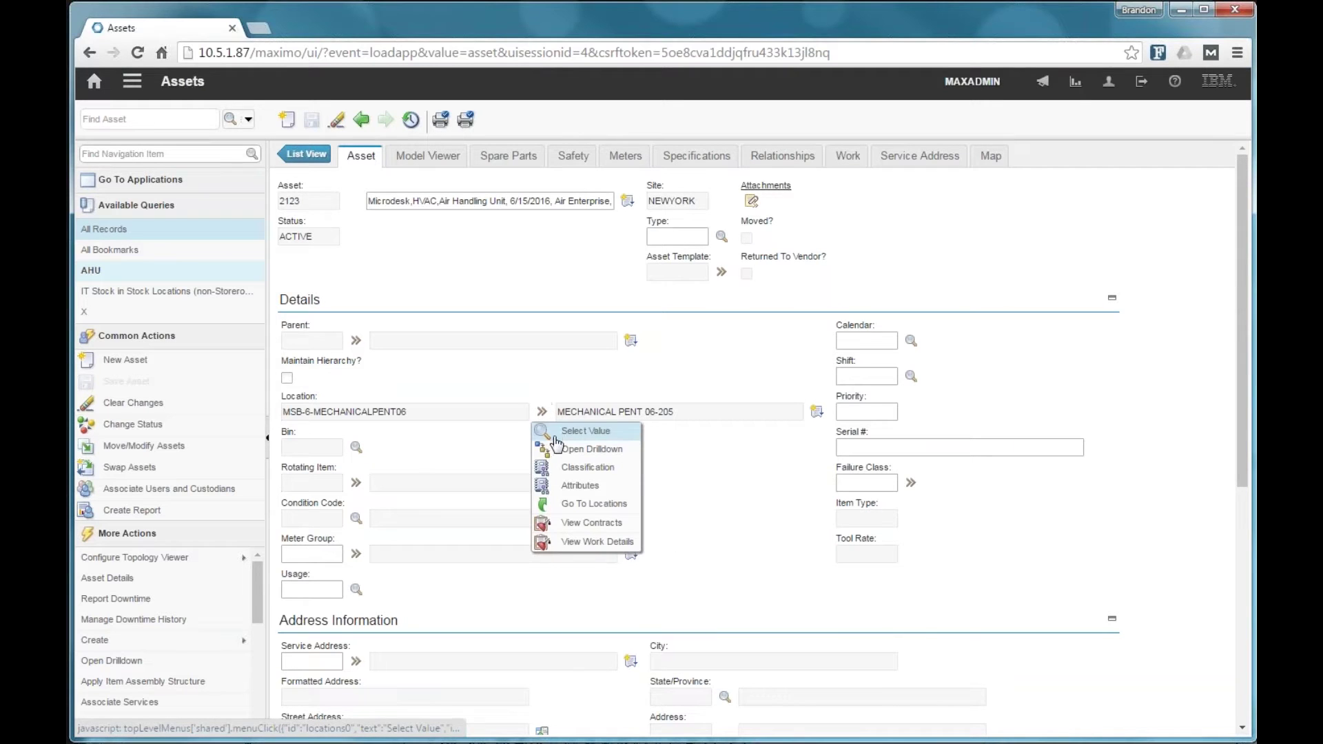
{"action": "left_click", "coordinate": [576, 449]}
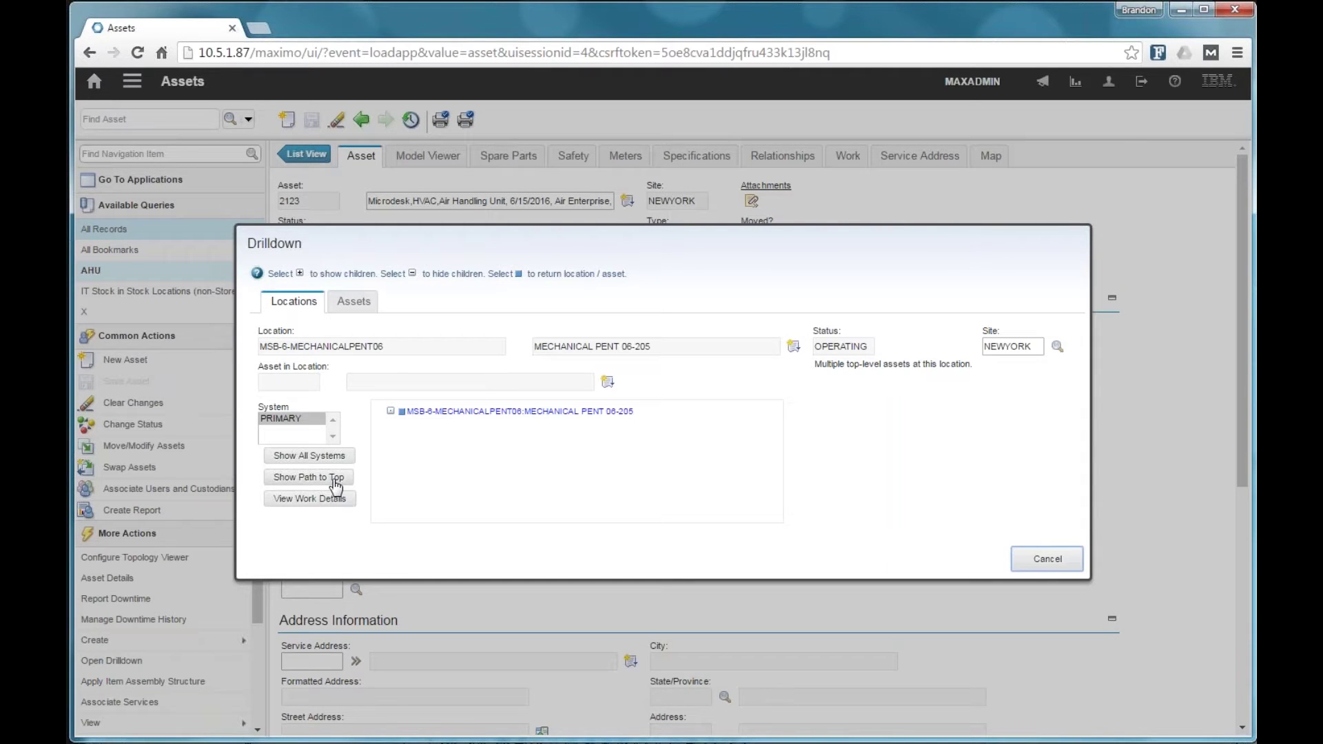
{"action": "left_click", "coordinate": [335, 481]}
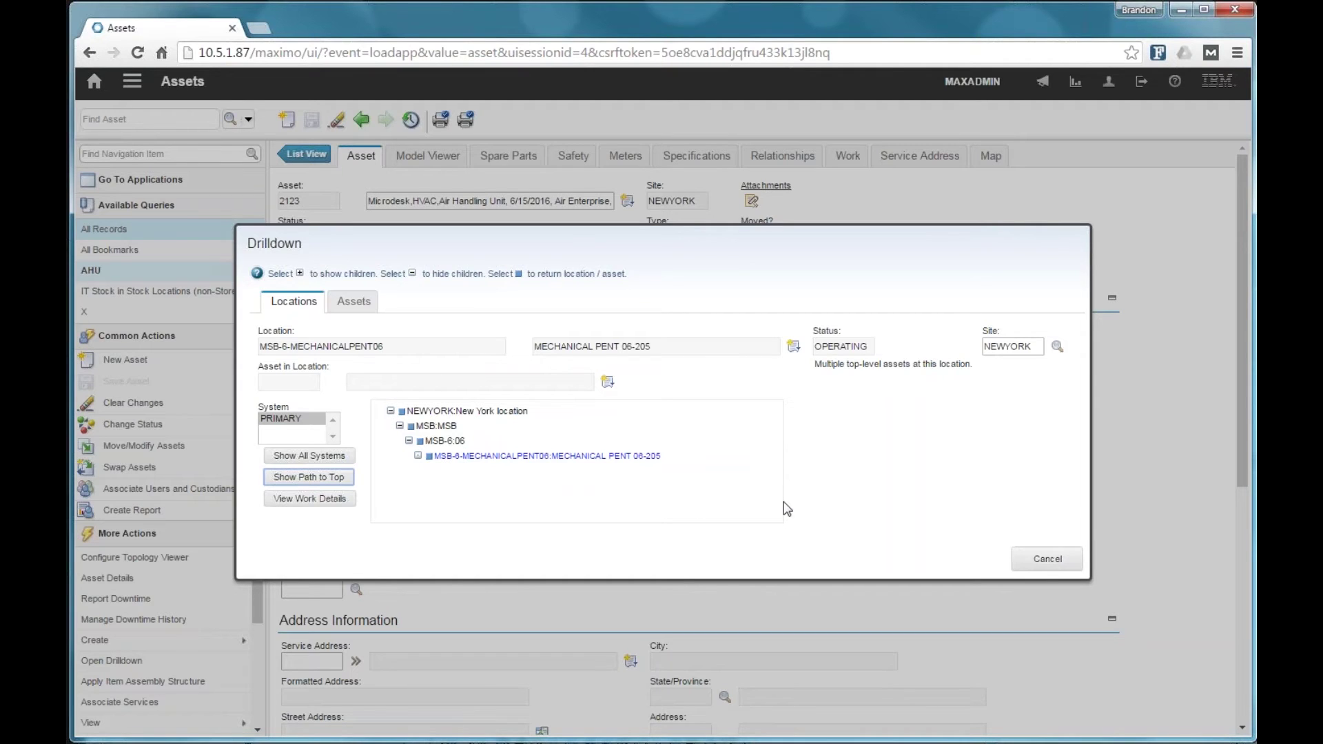
{"action": "left_click", "coordinate": [1047, 558]}
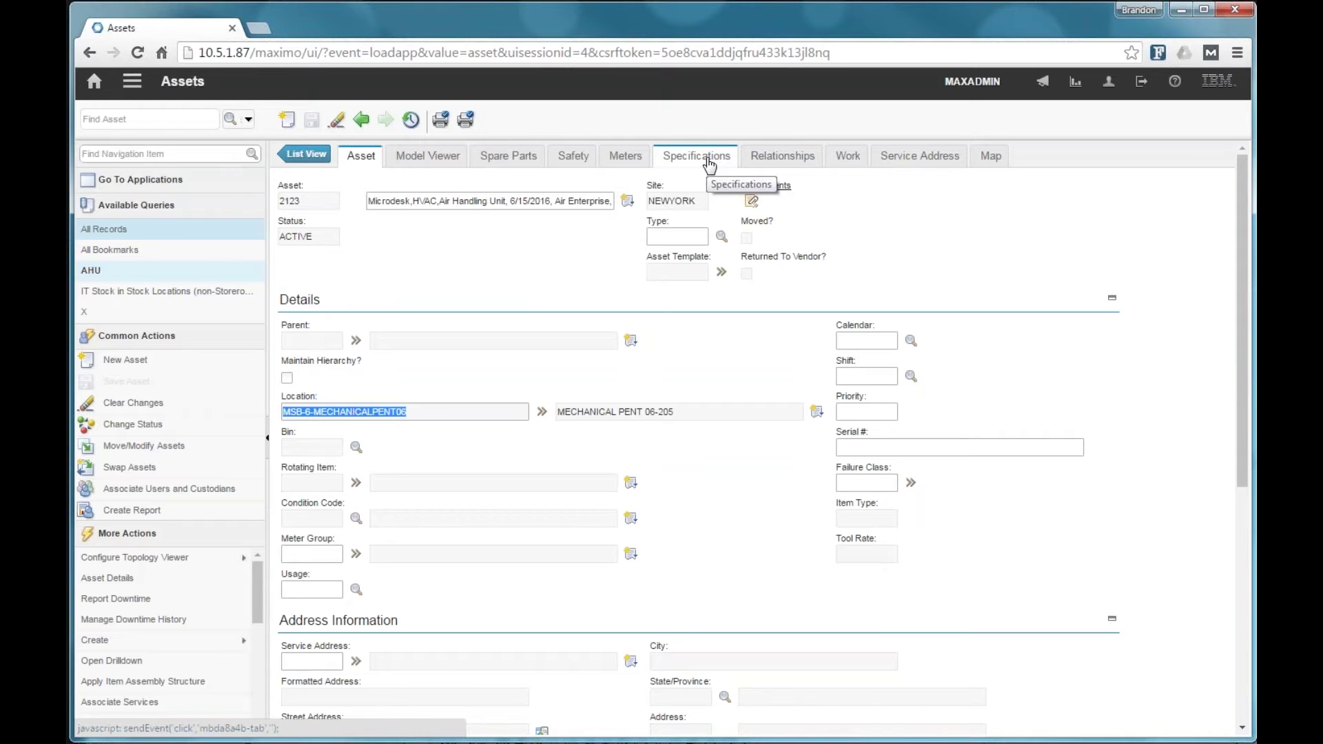
{"action": "left_click", "coordinate": [710, 164]}
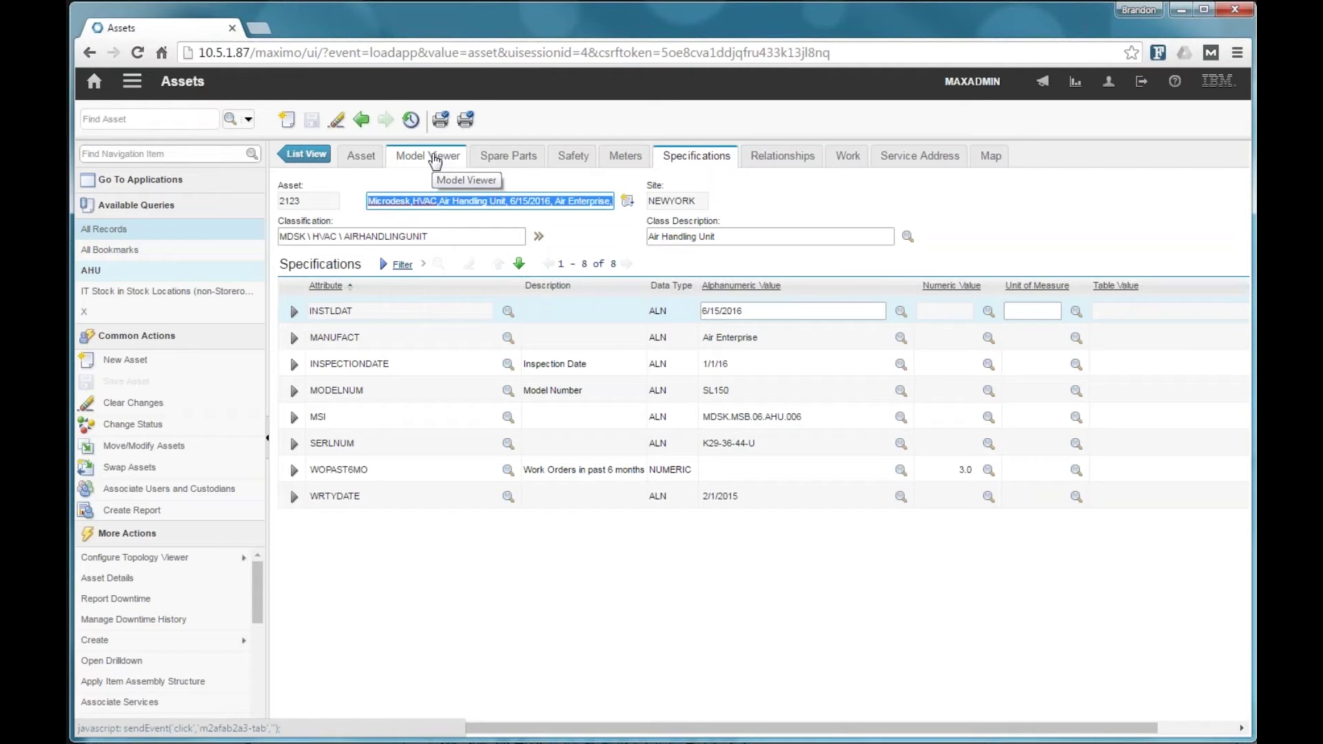
Show asset 2123 in the Model Viewer's 3D building model.
{"action": "left_click", "coordinate": [434, 159]}
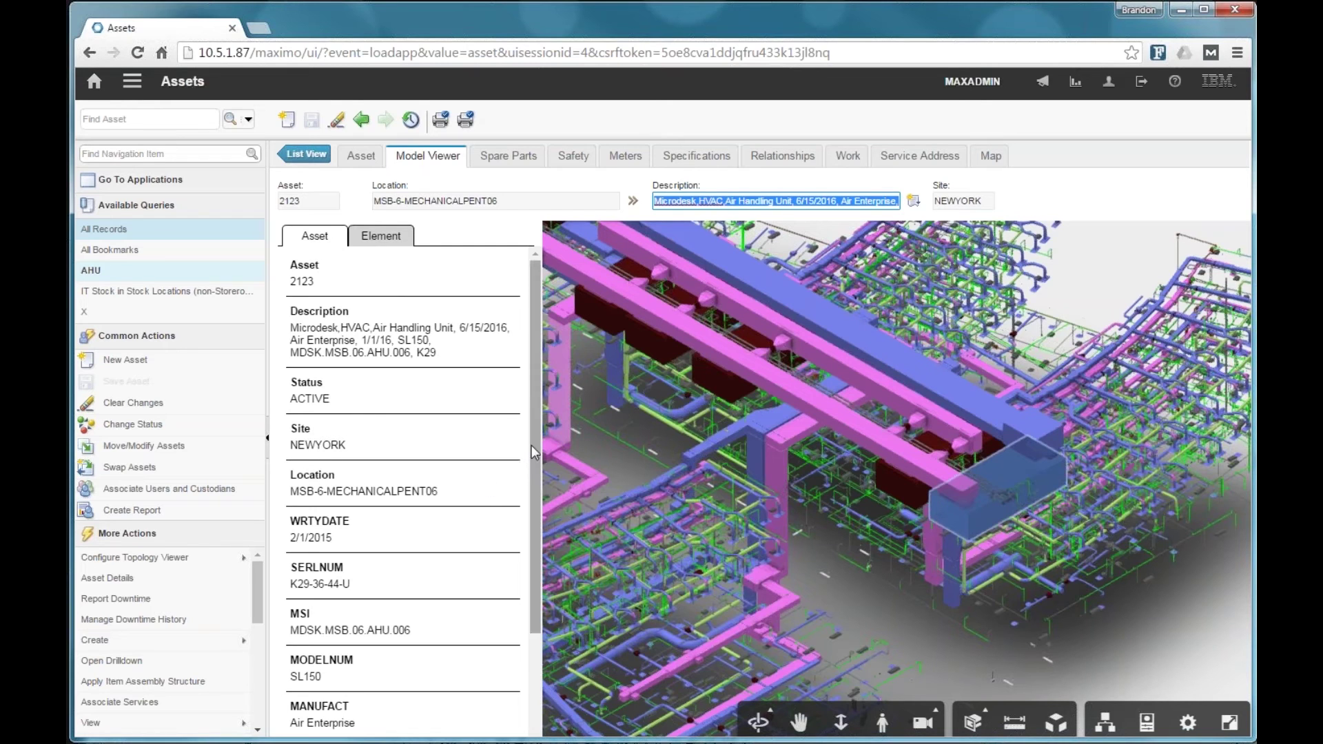
Scroll asset 2123's Model Viewer properties to status ACTIVE, model SL150, manufacturer Air Enterprise.
{"action": "scroll", "coordinate": [538, 451], "scroll_direction": "down", "scroll_amount": 1}
{"action": "scroll", "coordinate": [537, 448], "scroll_direction": "down", "scroll_amount": 1}
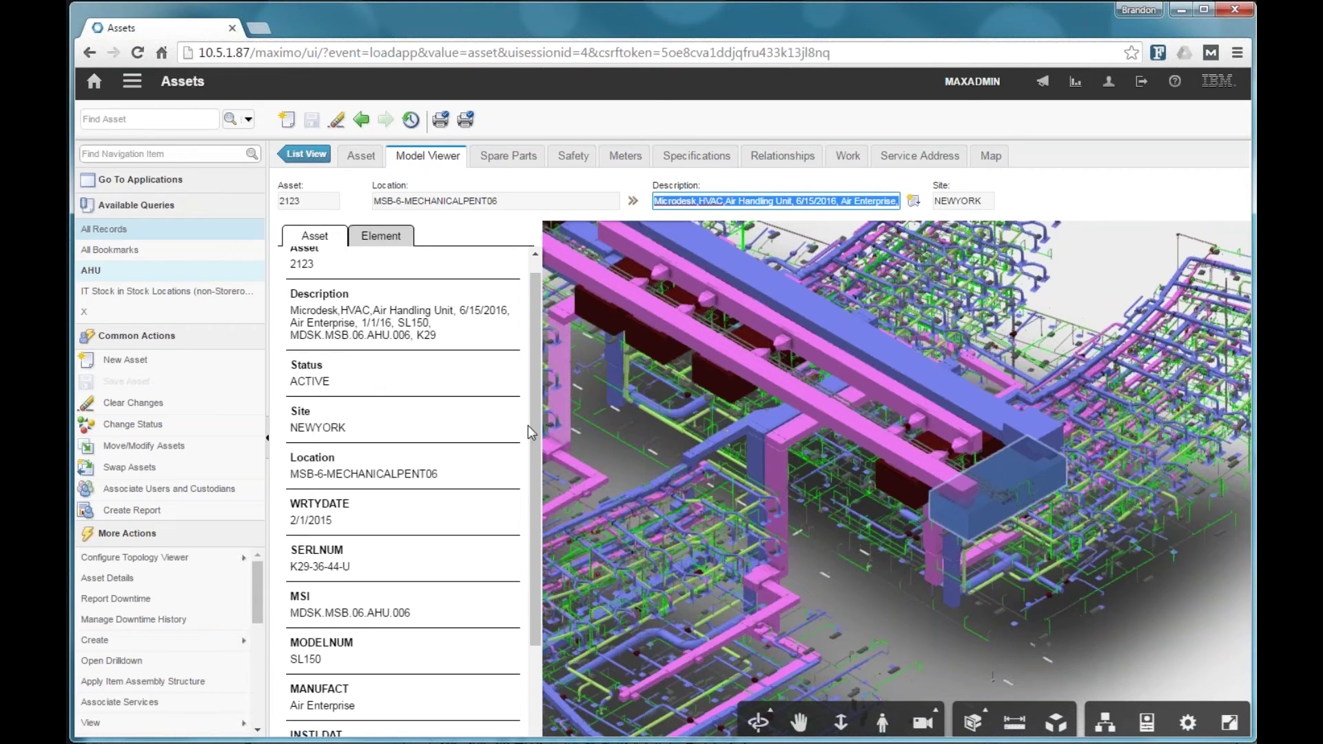
{"action": "scroll", "coordinate": [532, 416], "scroll_direction": "down", "scroll_amount": 3}
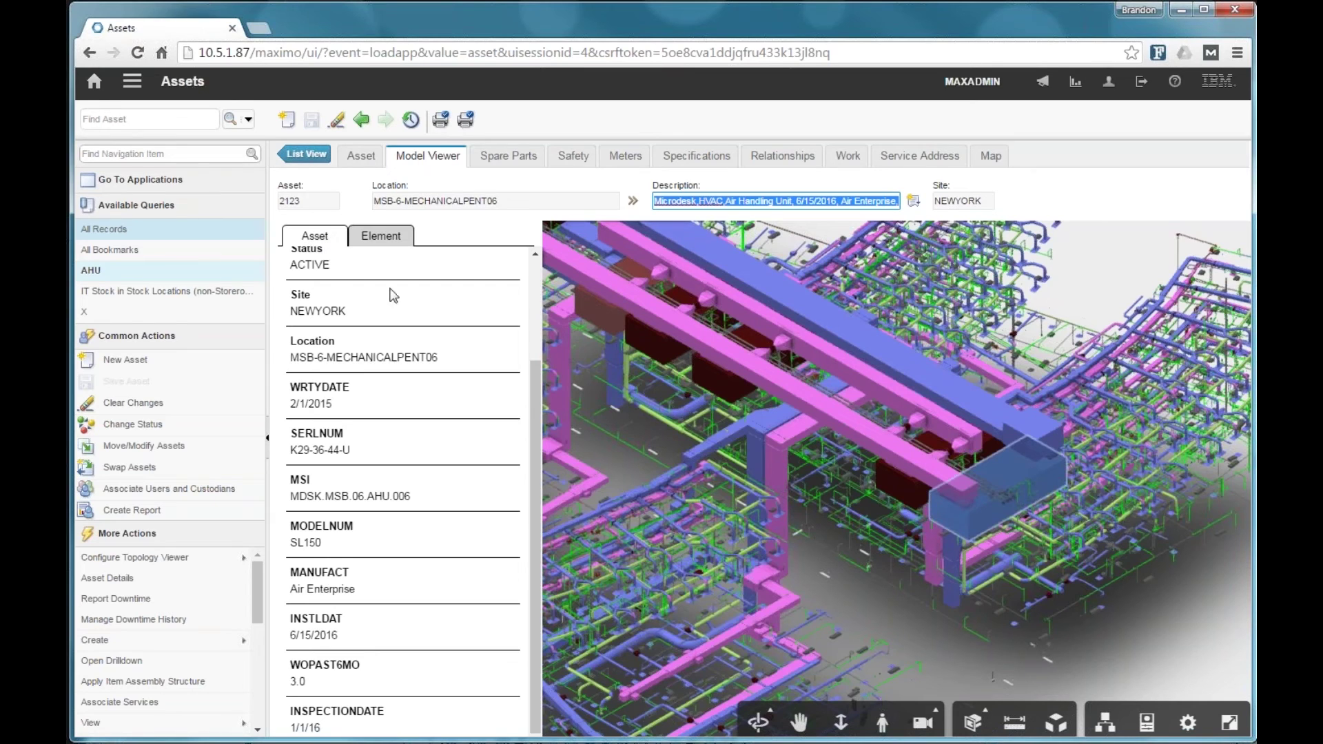
{"action": "left_click", "coordinate": [392, 238]}
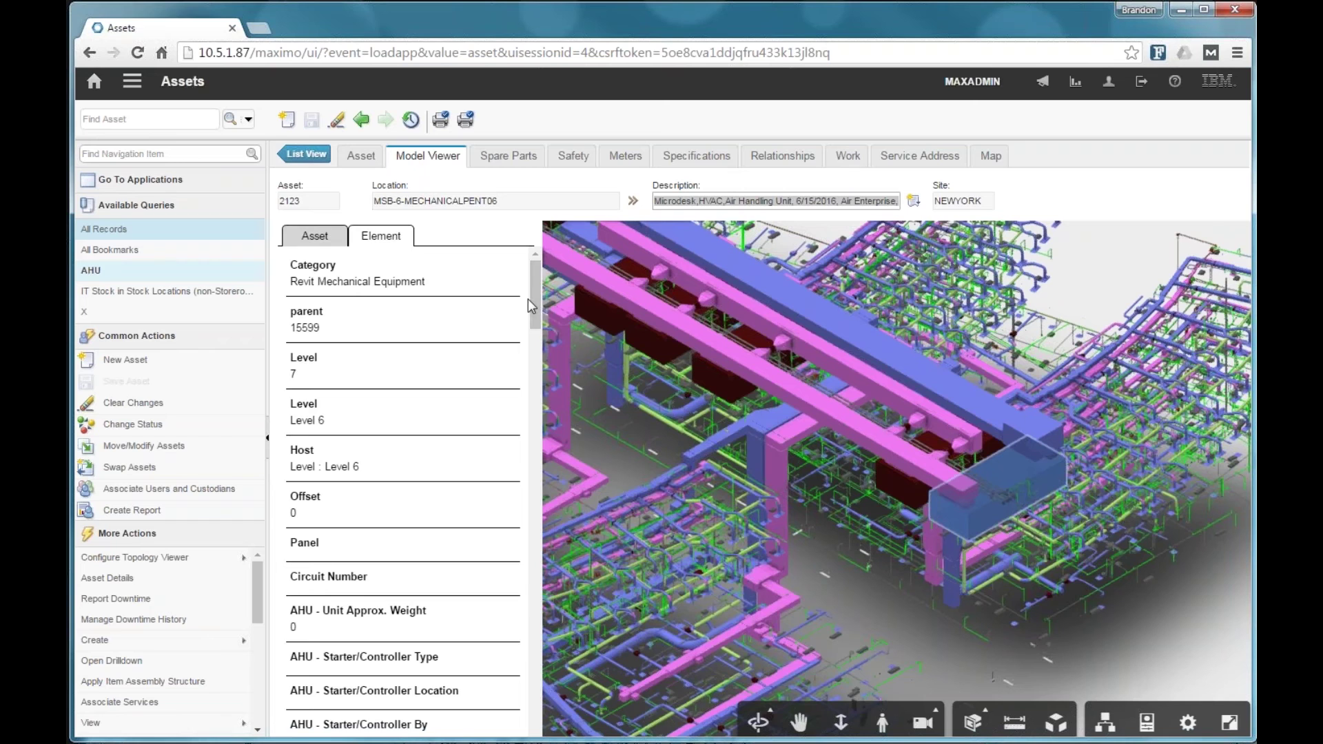
{"action": "left_click_drag", "start_coordinate": [528, 299], "coordinate": [537, 591]}
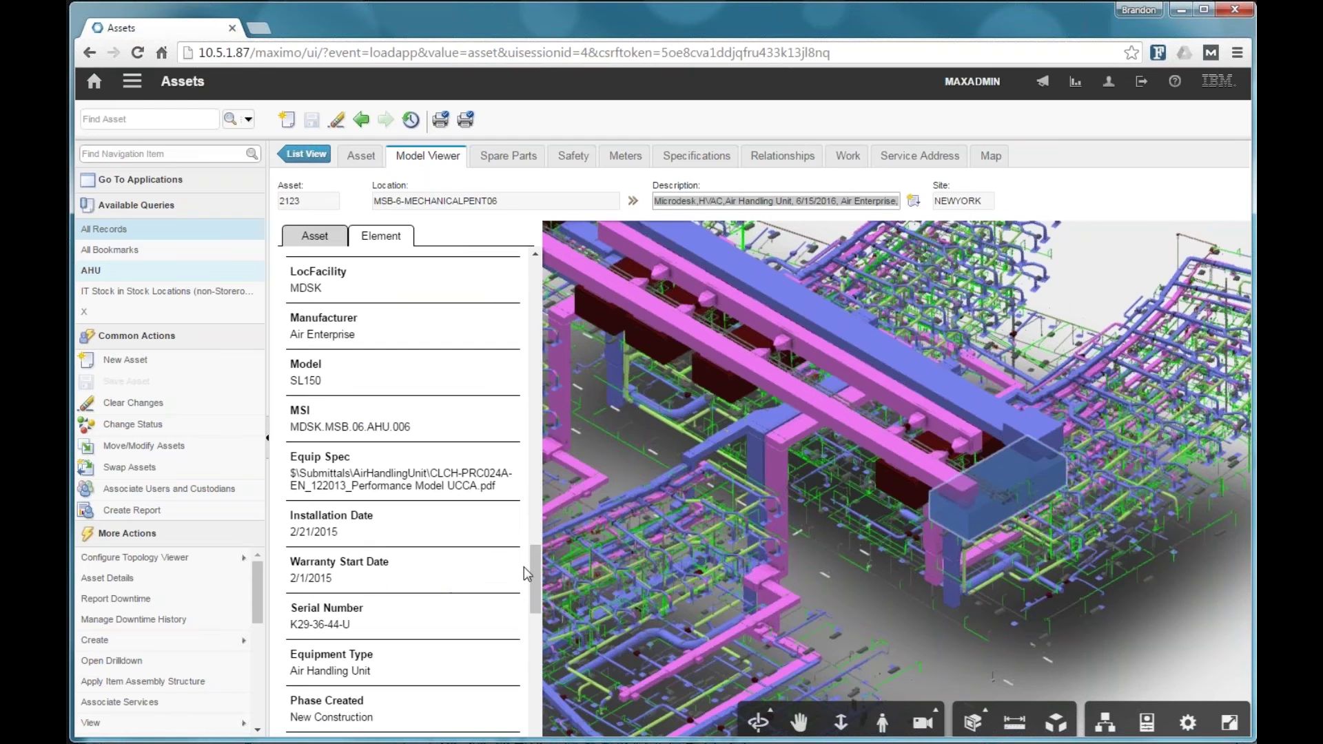
{"action": "left_click_drag", "start_coordinate": [536, 576], "coordinate": [538, 551]}
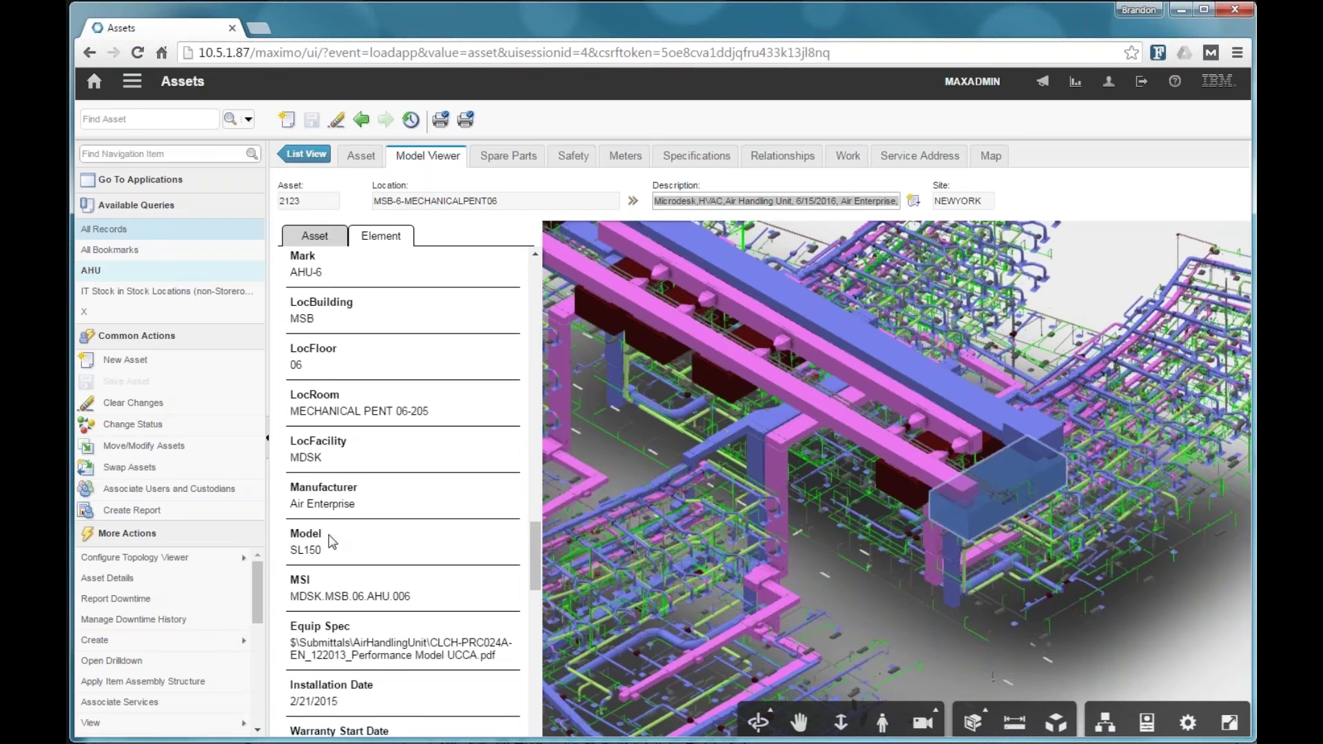
{"action": "left_click_drag", "start_coordinate": [324, 555], "coordinate": [290, 535]}
{"action": "left_click_drag", "start_coordinate": [412, 598], "coordinate": [295, 576]}
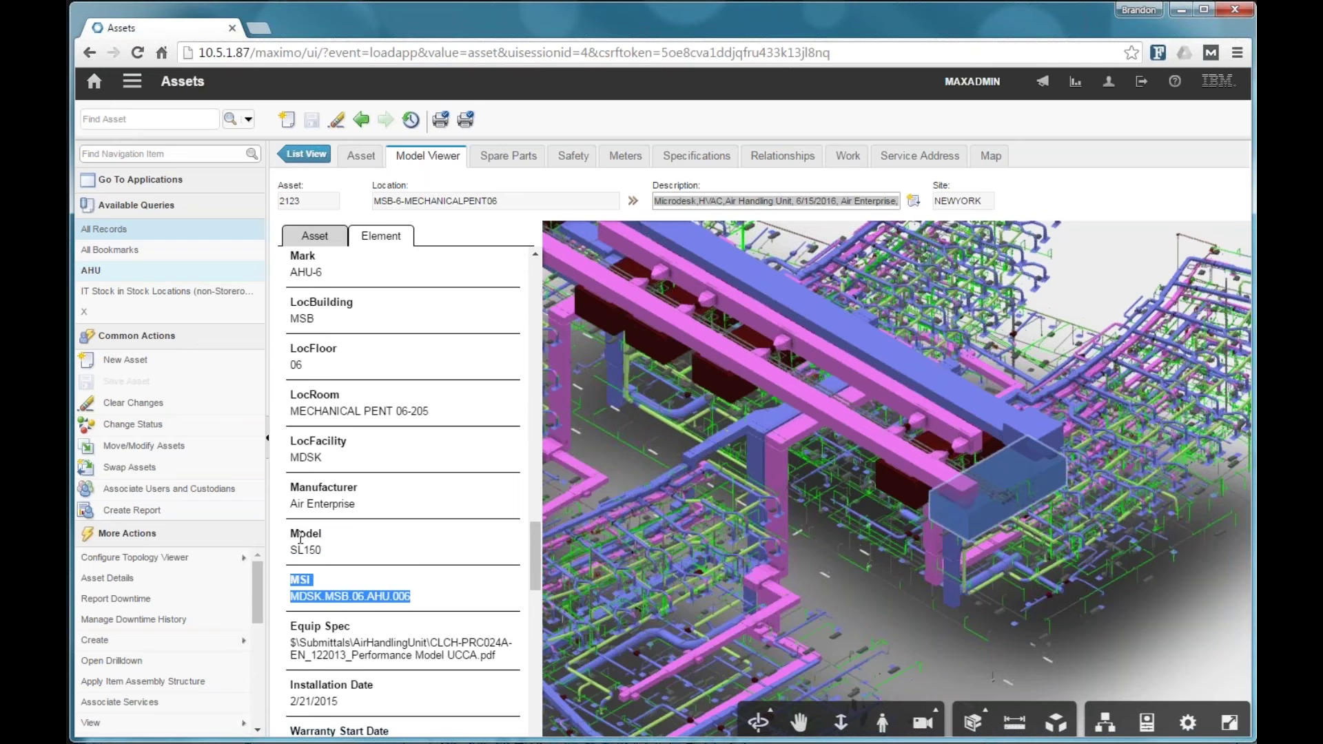
{"action": "left_click_drag", "start_coordinate": [535, 569], "coordinate": [438, 503]}
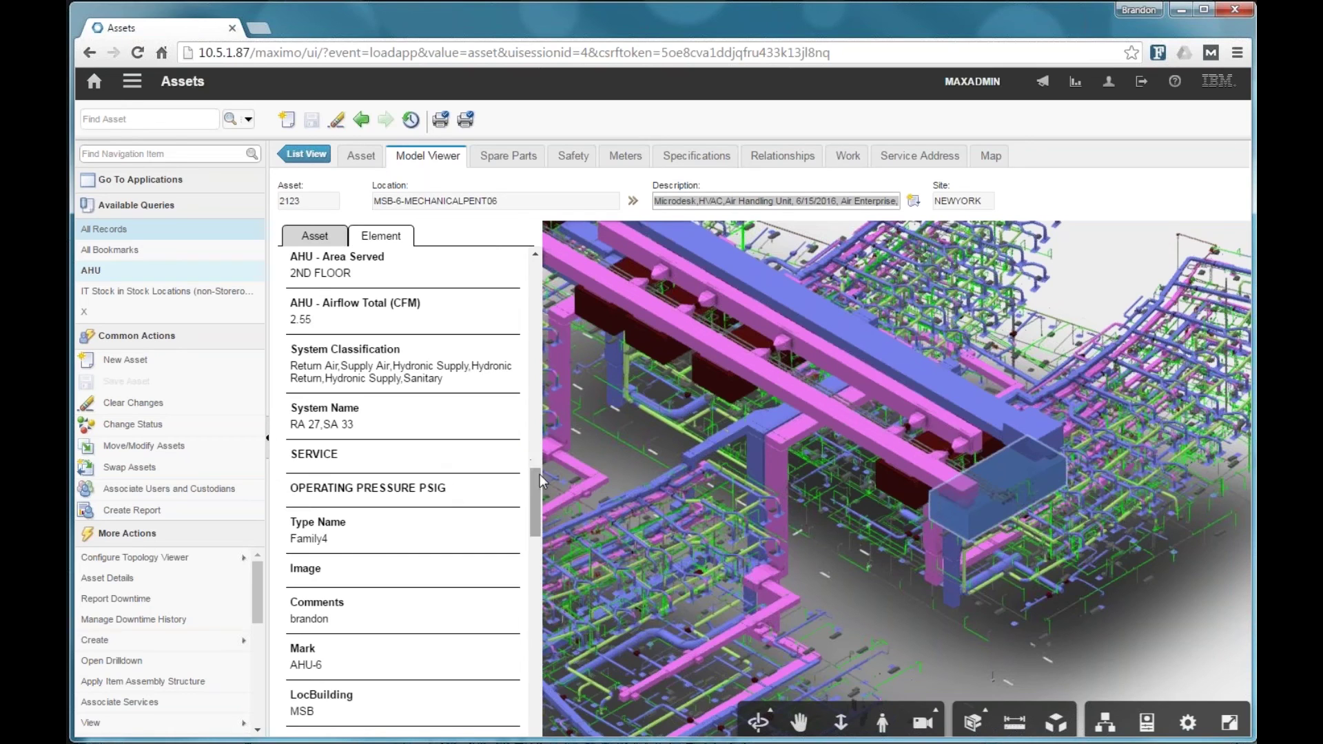
{"action": "left_click_drag", "start_coordinate": [535, 480], "coordinate": [535, 468]}
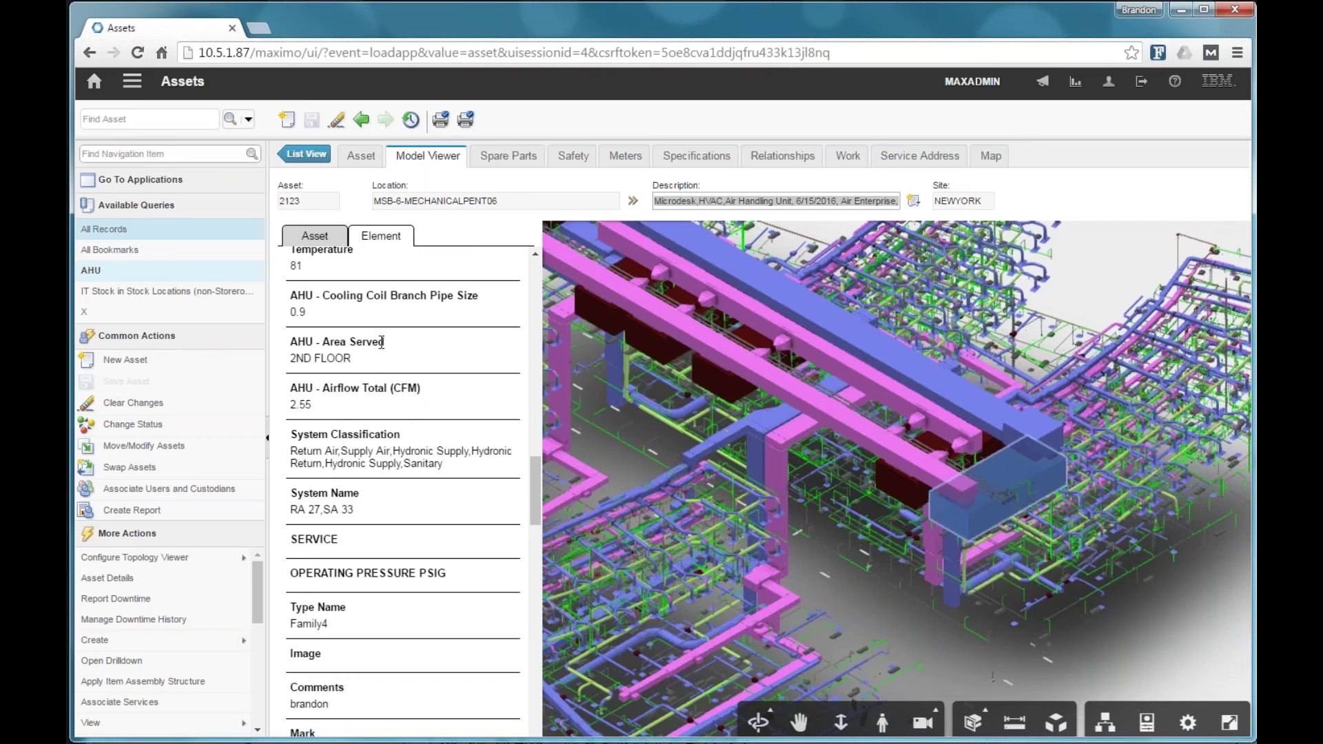
{"action": "left_click_drag", "start_coordinate": [310, 317], "coordinate": [290, 292]}
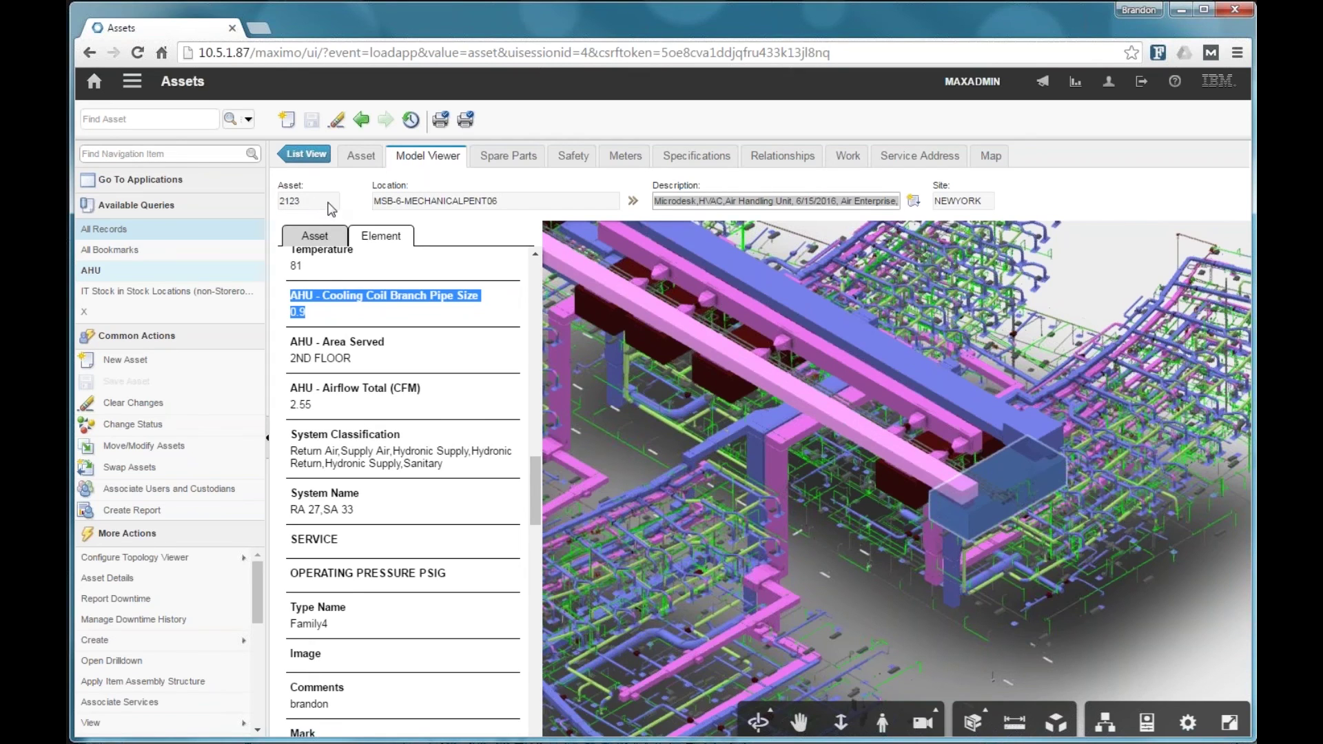
Select the second air handler in the 3D model and review its asset 2121 record fields.
{"action": "left_click", "coordinate": [911, 489]}
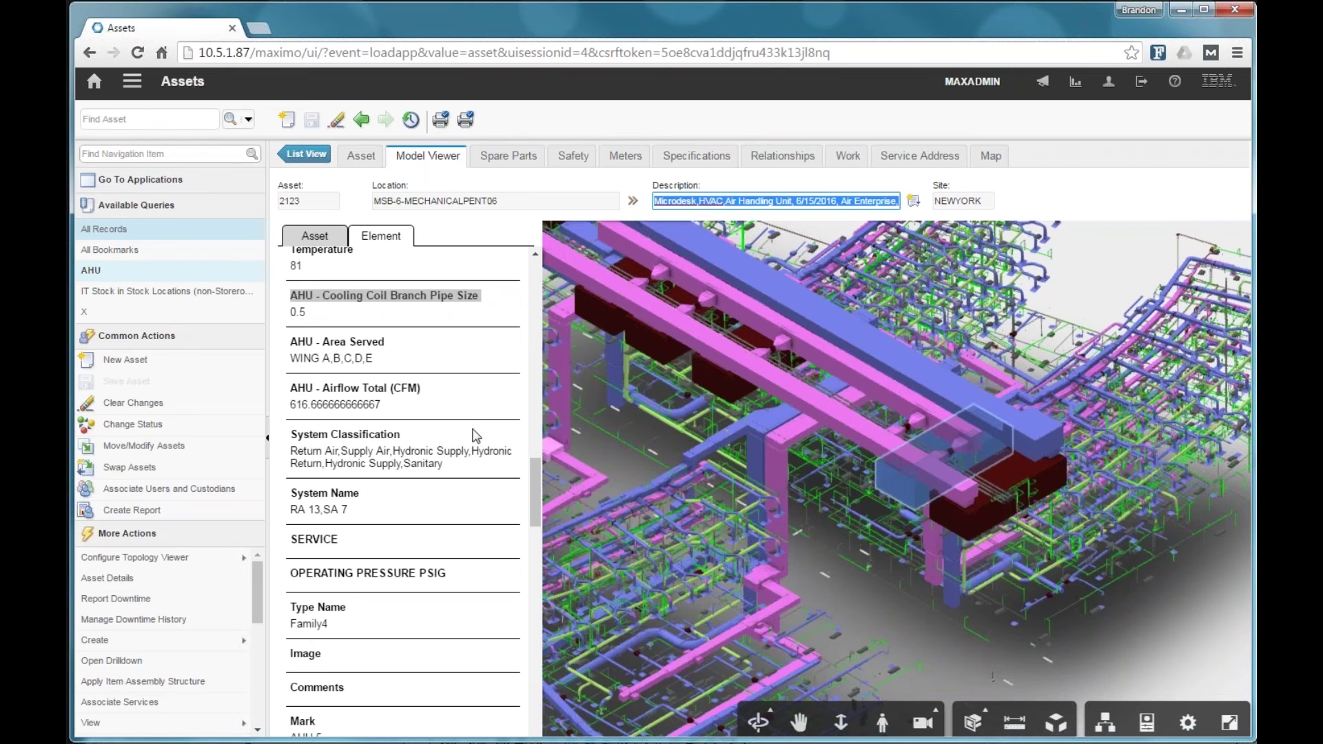
{"action": "scroll", "coordinate": [413, 358], "scroll_direction": "up", "scroll_amount": 2}
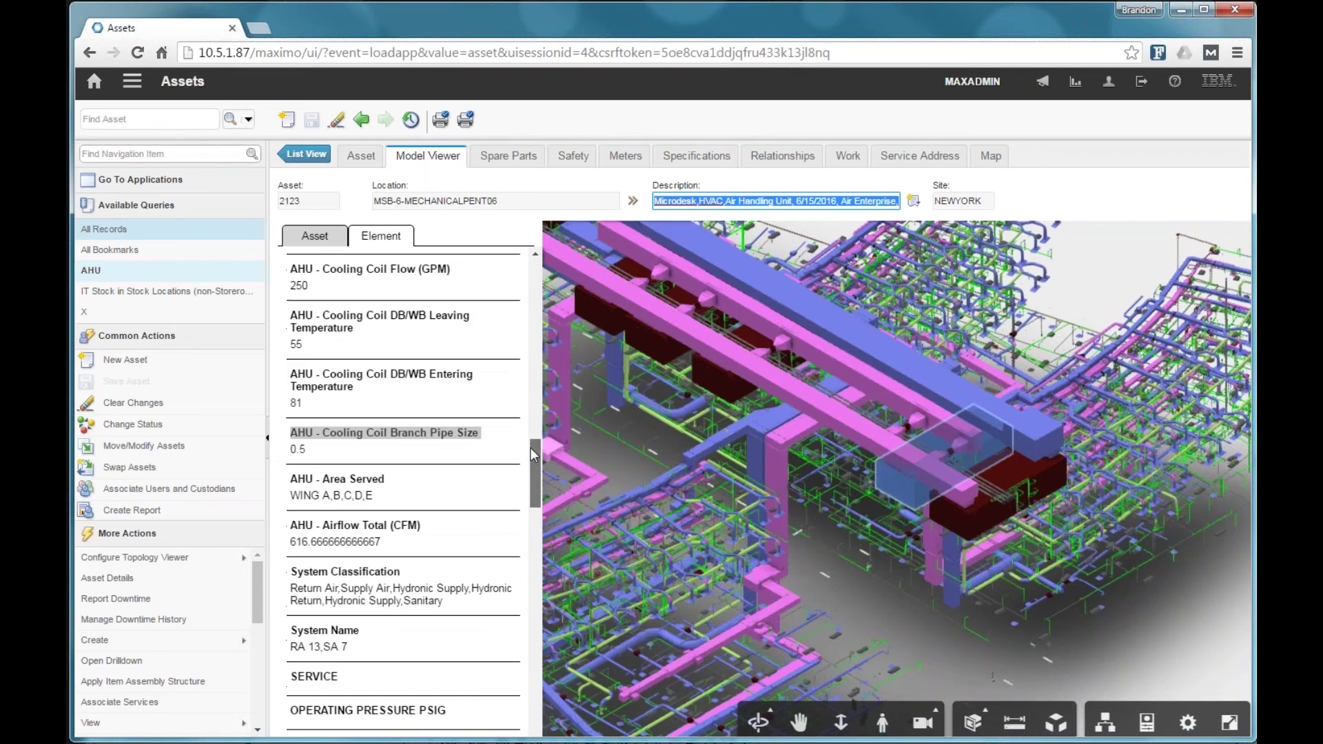
{"action": "left_click", "coordinate": [313, 237]}
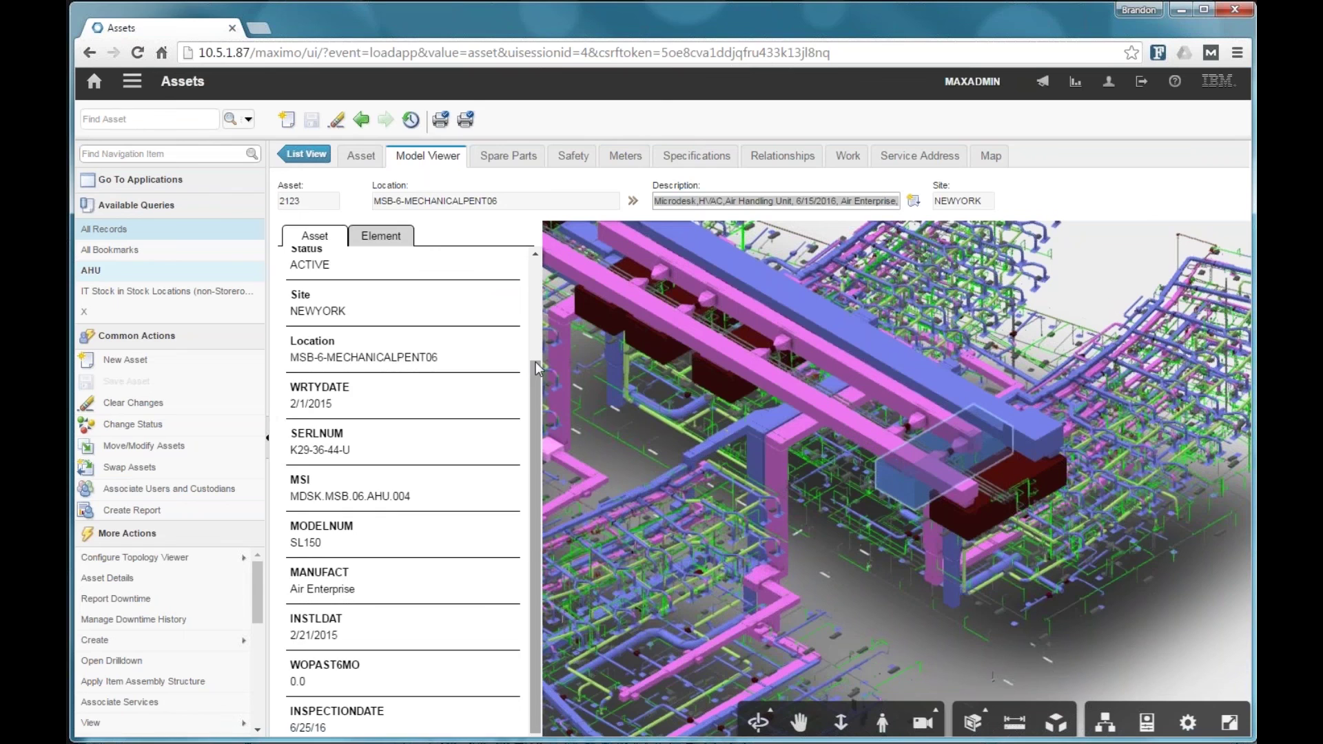
{"action": "left_click_drag", "start_coordinate": [536, 369], "coordinate": [354, 285]}
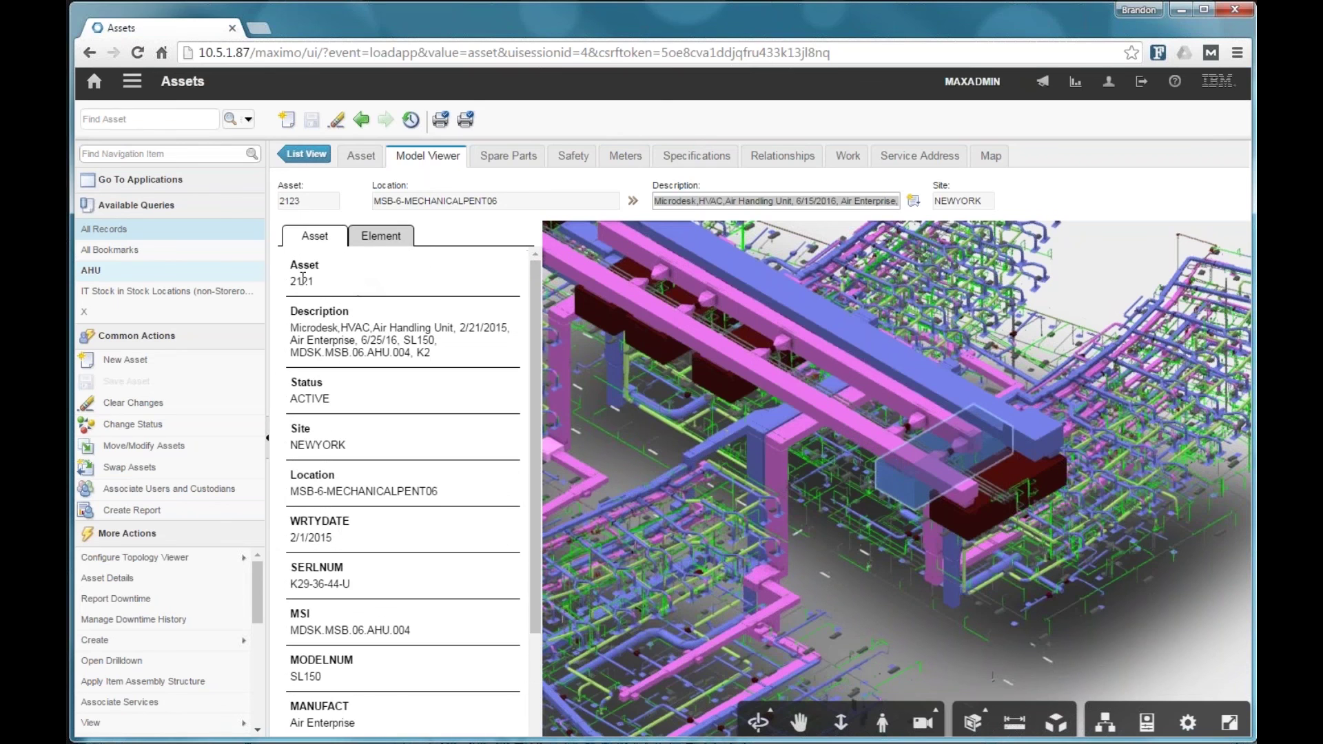
{"action": "left_click_drag", "start_coordinate": [289, 261], "coordinate": [424, 441]}
{"action": "left_click", "coordinate": [423, 441]}
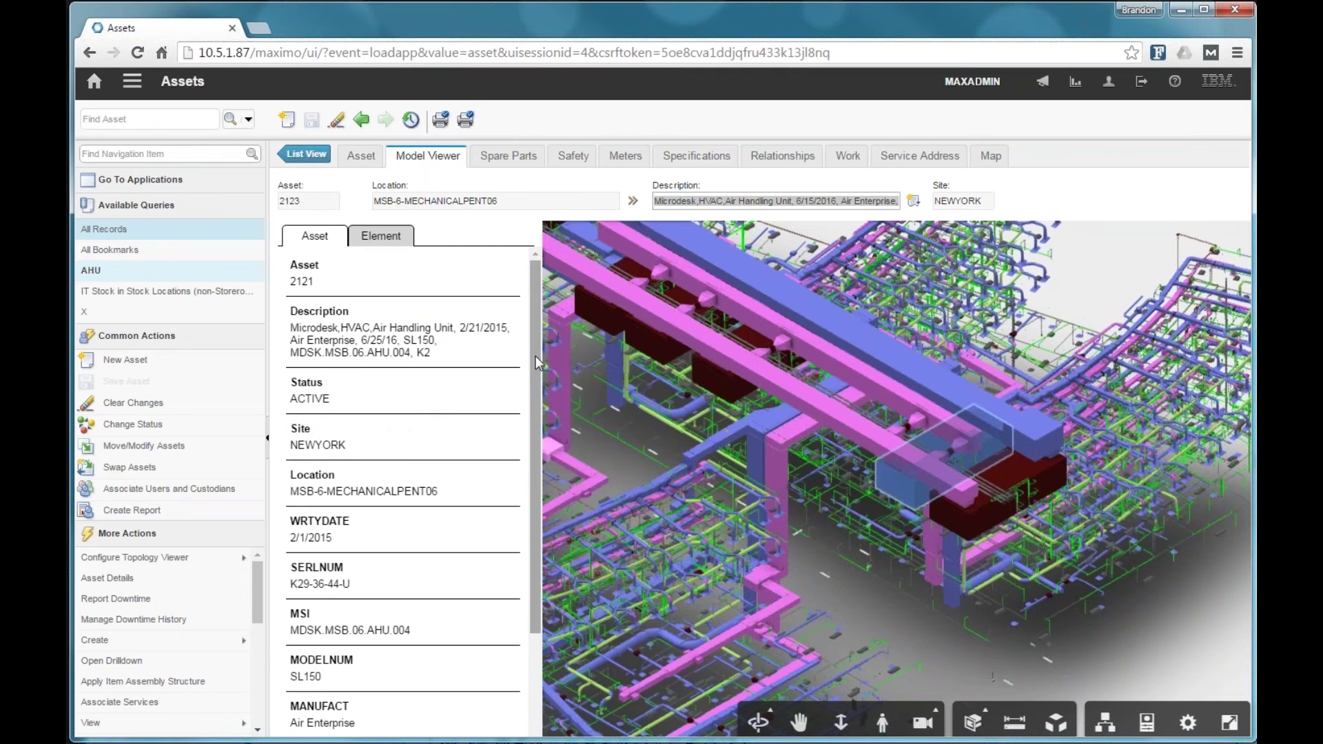
{"action": "left_click_drag", "start_coordinate": [538, 363], "coordinate": [422, 537]}
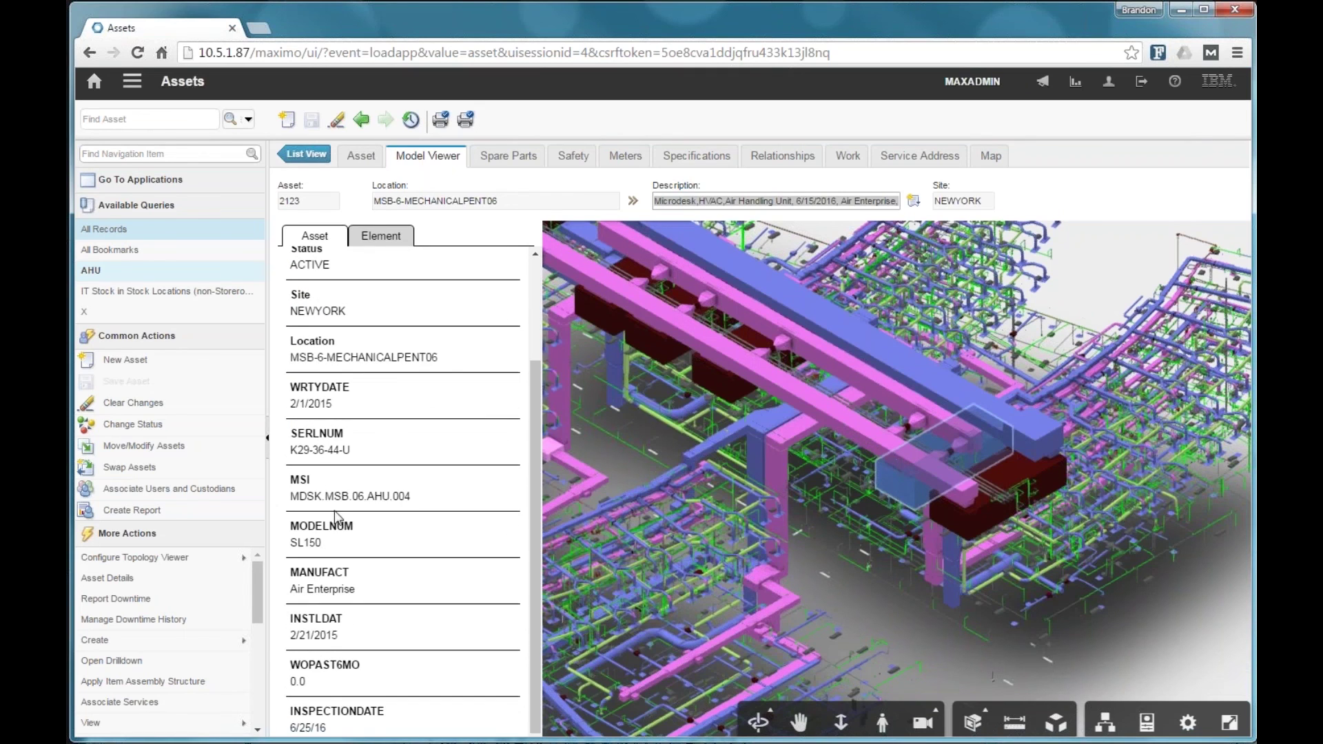
{"action": "left_click", "coordinate": [394, 238]}
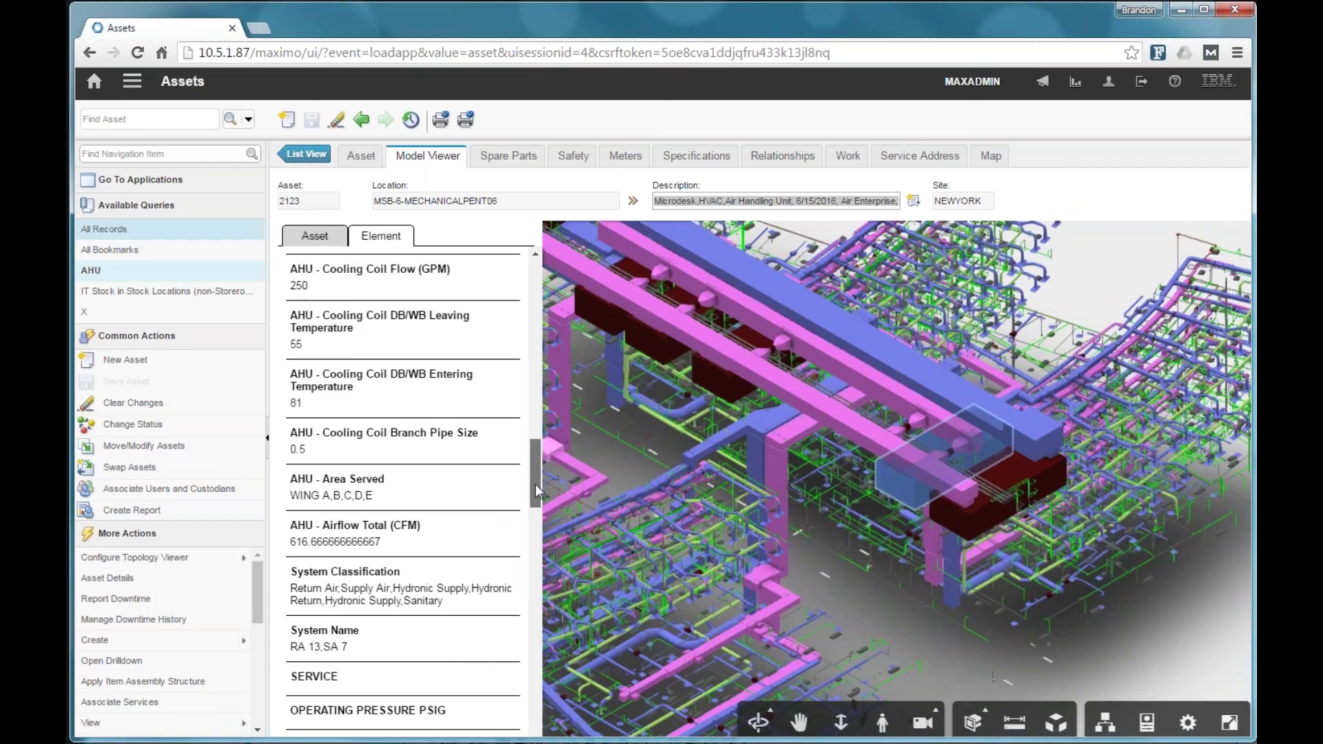
Open the airenterprises.com/specs/ link from the element's Equip Spec field.
{"action": "left_click_drag", "start_coordinate": [535, 484], "coordinate": [531, 609]}
{"action": "scroll", "coordinate": [530, 609], "scroll_direction": "up", "scroll_amount": 2}
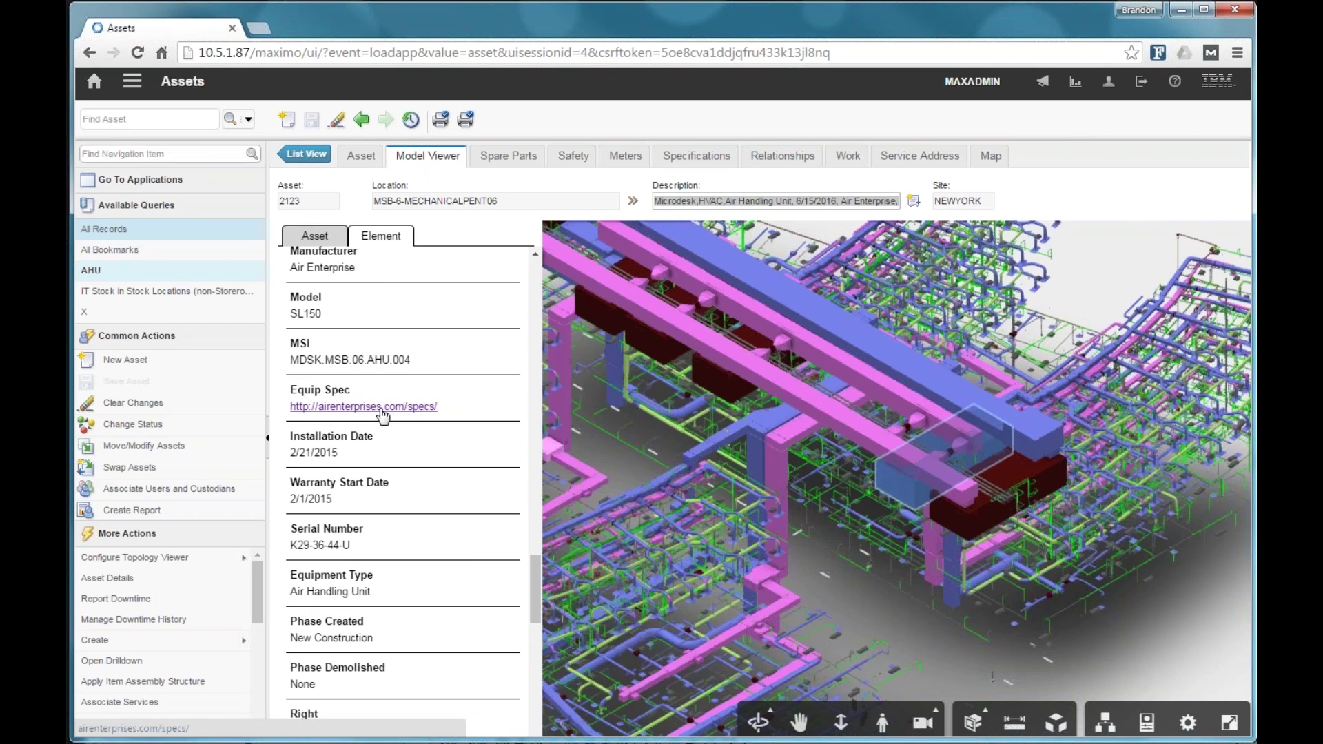
{"action": "left_click", "coordinate": [374, 411]}
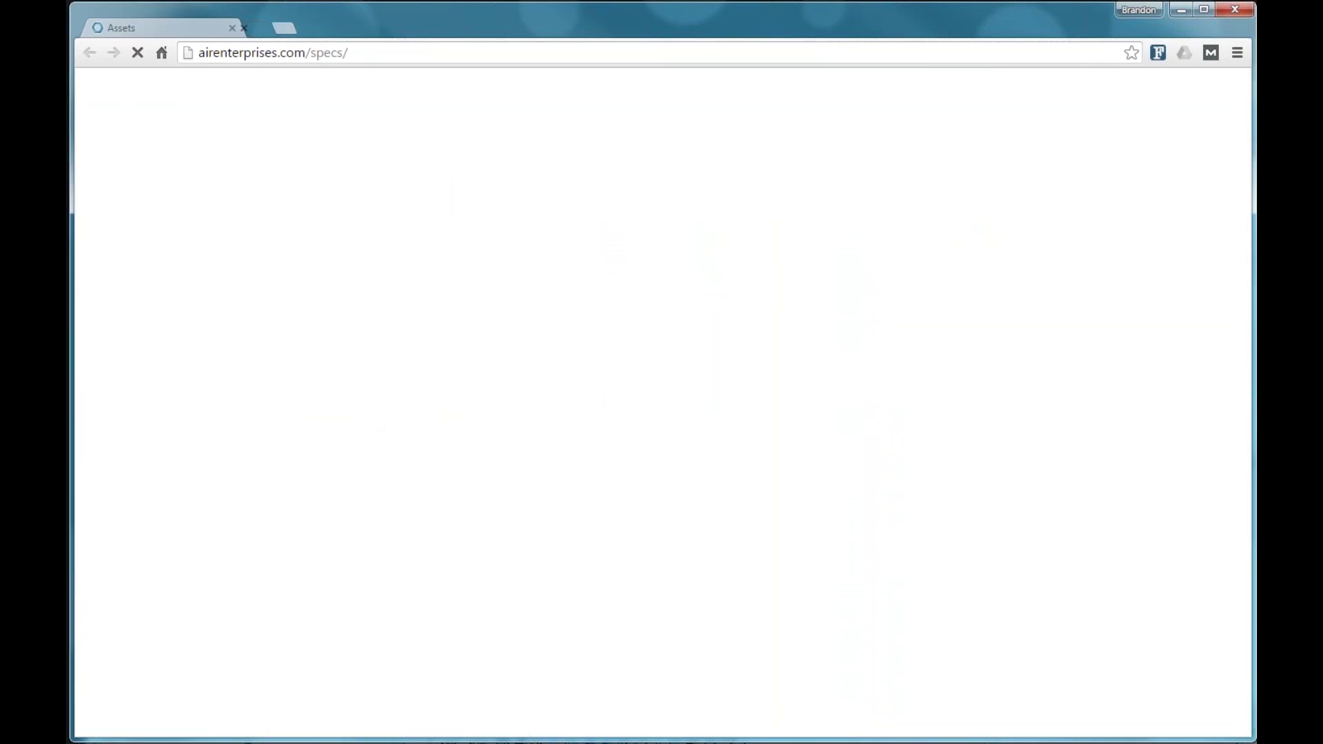